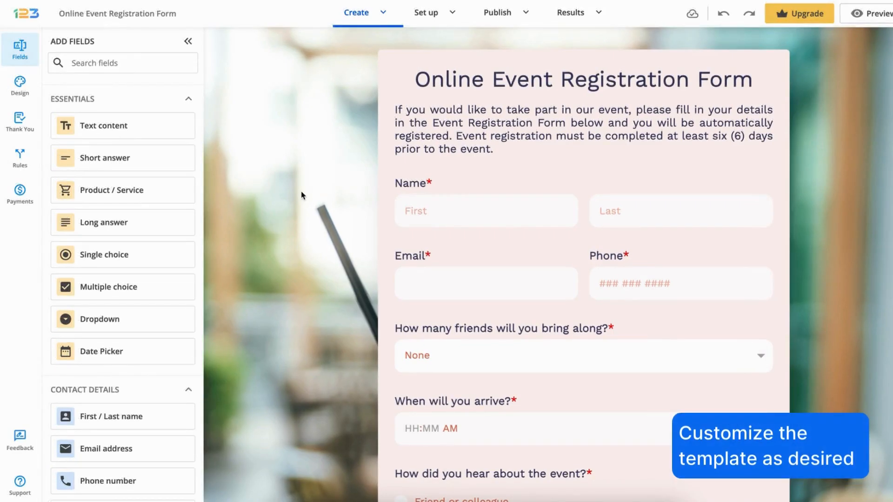
Step: Replace the page background image in the form theme with form-background.png
{"action": "left_click", "coordinate": [20, 85]}
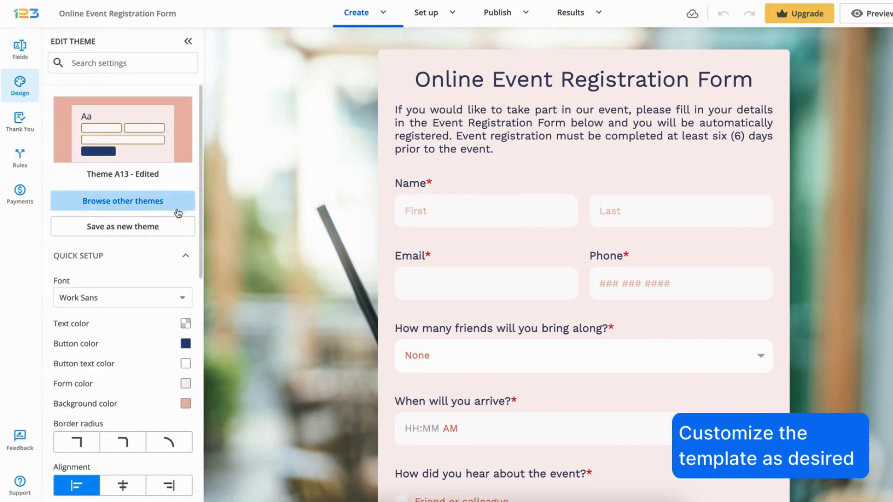
{"action": "scroll", "coordinate": [156, 287], "scroll_direction": "down", "scroll_amount": 3}
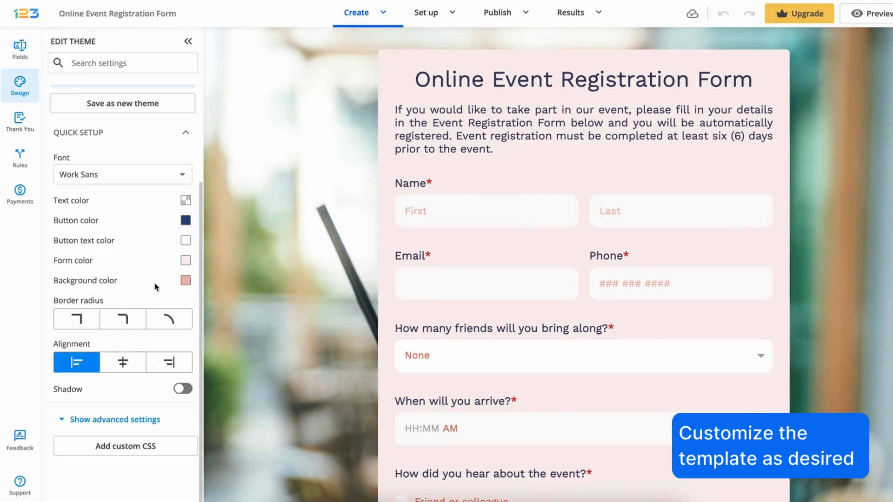
{"action": "left_click", "coordinate": [135, 419]}
{"action": "scroll", "coordinate": [139, 412], "scroll_direction": "down", "scroll_amount": 2}
{"action": "left_click", "coordinate": [185, 397]}
{"action": "scroll", "coordinate": [167, 393], "scroll_direction": "down", "scroll_amount": 5}
{"action": "left_click", "coordinate": [120, 381]}
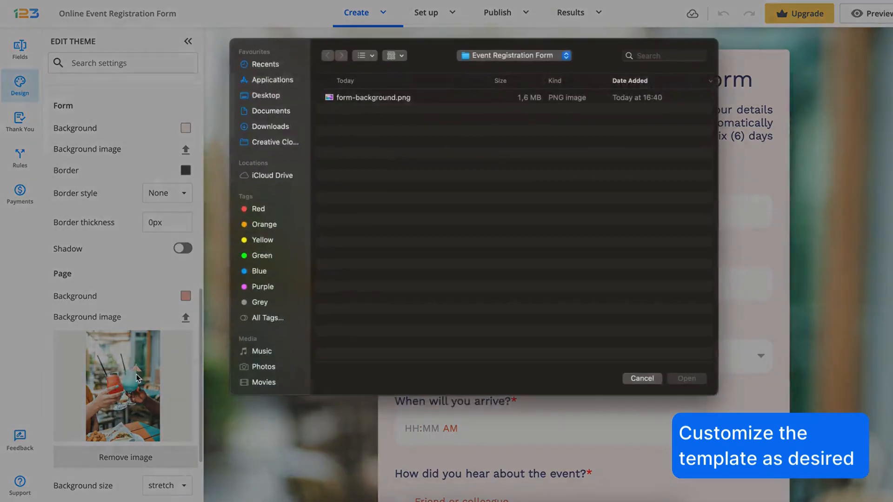
{"action": "double_click", "coordinate": [391, 105]}
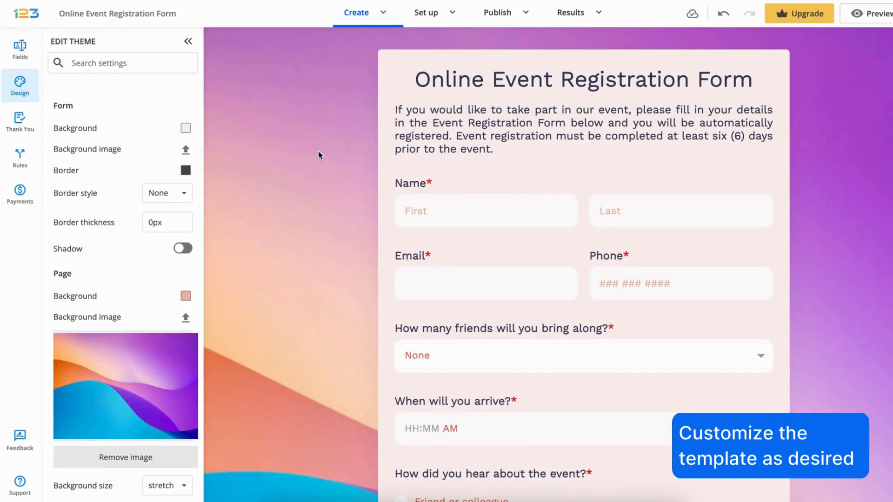
Step: Delete the Google map location field above the verification field
{"action": "scroll", "coordinate": [318, 152], "scroll_direction": "down", "scroll_amount": 10}
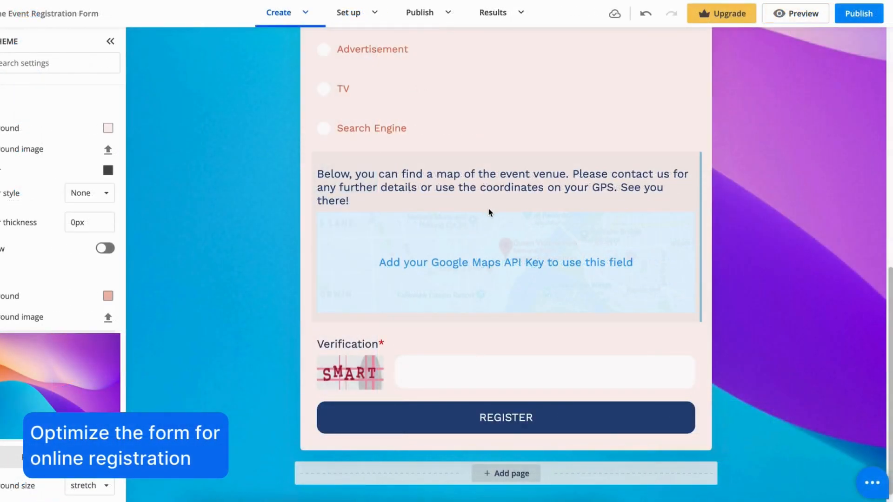
{"action": "left_click", "coordinate": [568, 214]}
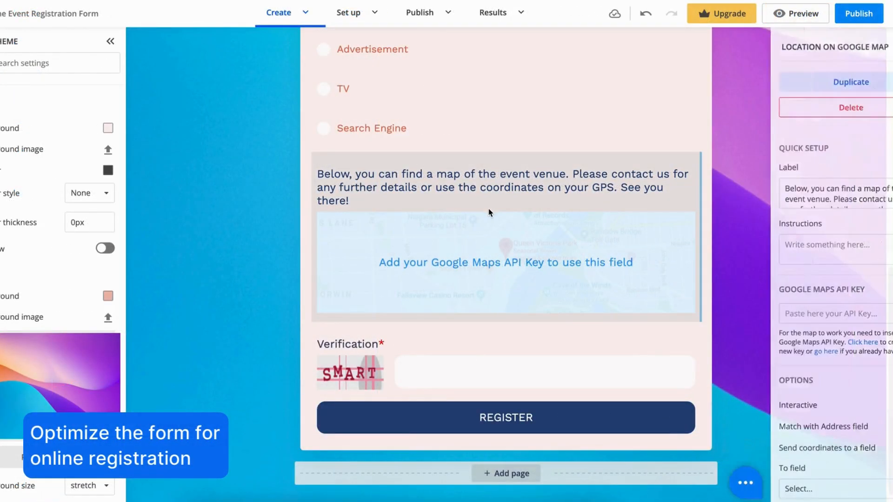
{"action": "left_click", "coordinate": [804, 110]}
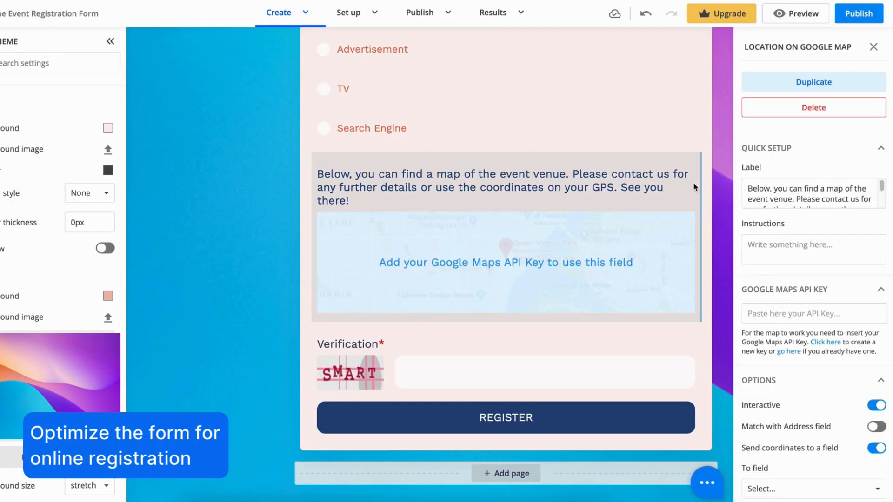
{"action": "left_click", "coordinate": [805, 110]}
Step: Delete the "How many friends will you bring along?" and "When will you arrive?" fields
{"action": "scroll", "coordinate": [214, 246], "scroll_direction": "up", "scroll_amount": 3}
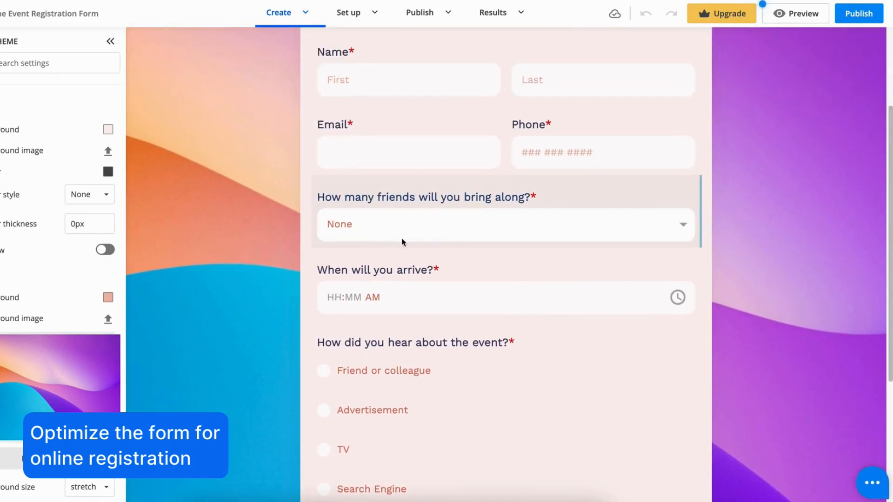
{"action": "left_click", "coordinate": [455, 235]}
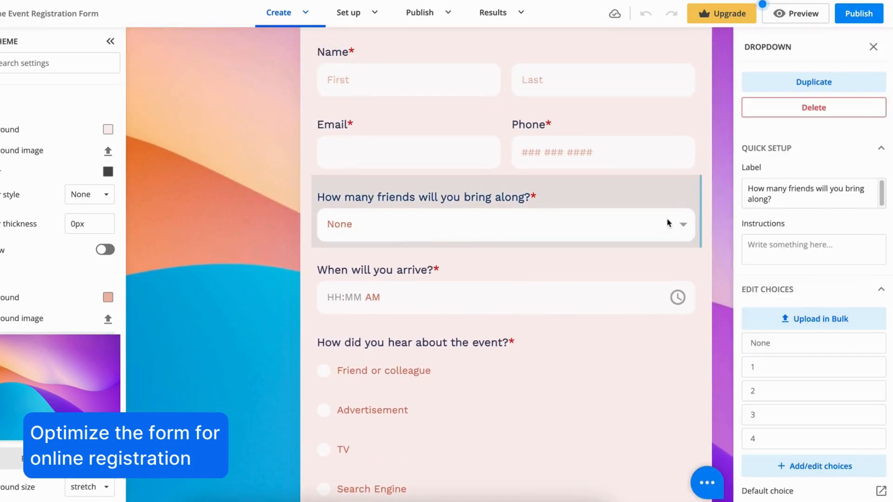
{"action": "left_click", "coordinate": [828, 111]}
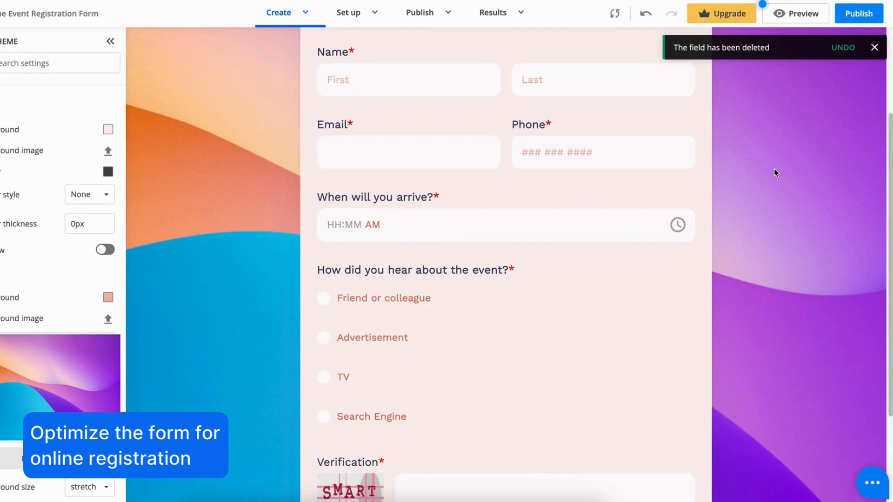
{"action": "left_click", "coordinate": [377, 224]}
{"action": "left_click", "coordinate": [822, 112]}
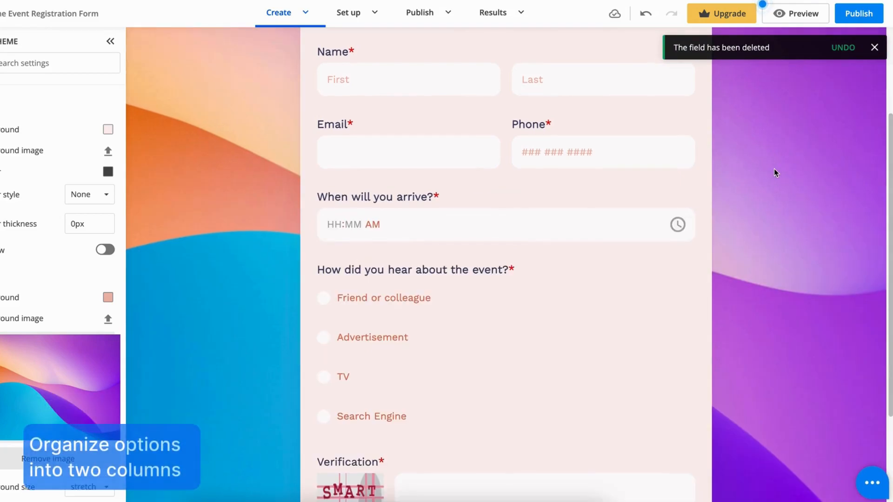
Step: Arrange the choices of the "How did you hear about the event?" field in 2 columns
{"action": "scroll", "coordinate": [763, 181], "scroll_direction": "down", "scroll_amount": 1}
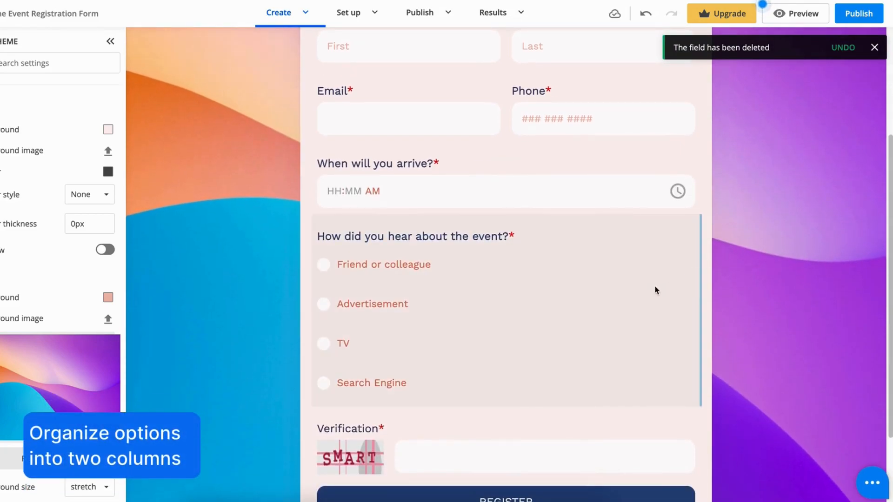
{"action": "left_click", "coordinate": [657, 291]}
{"action": "scroll", "coordinate": [825, 298], "scroll_direction": "down", "scroll_amount": 5}
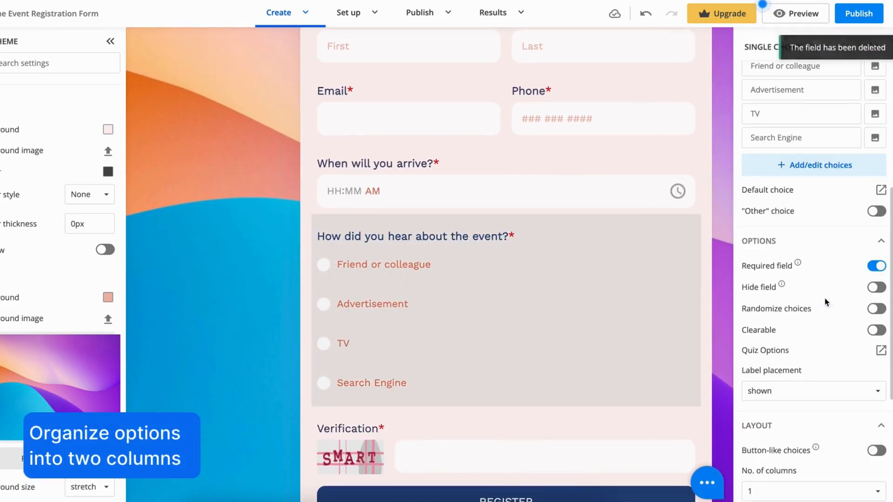
{"action": "scroll", "coordinate": [826, 302], "scroll_direction": "down", "scroll_amount": 5}
{"action": "left_click", "coordinate": [828, 276]}
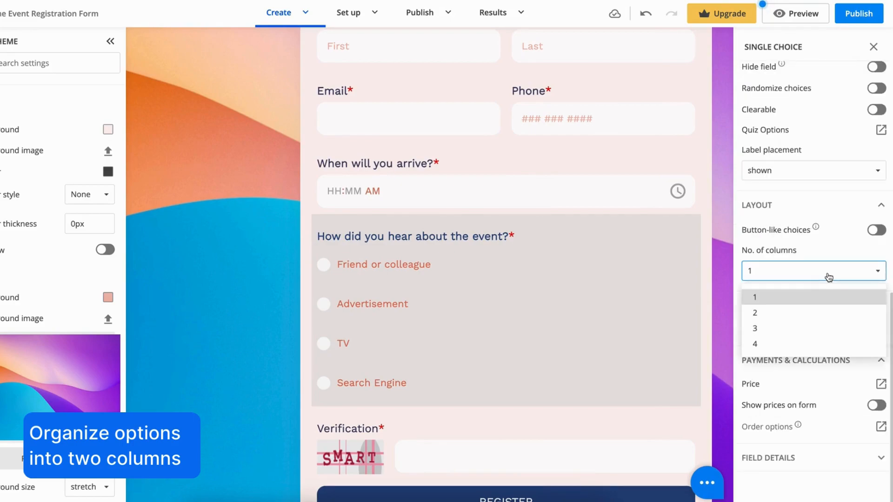
{"action": "left_click", "coordinate": [824, 314]}
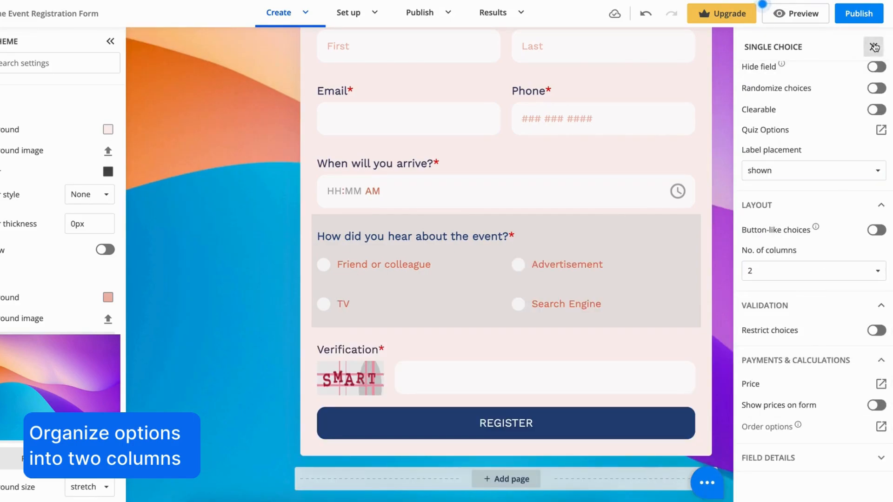
{"action": "left_click", "coordinate": [873, 46]}
Step: Turn on the shadow in the theme's quick setup
{"action": "scroll", "coordinate": [763, 191], "scroll_direction": "up", "scroll_amount": 4}
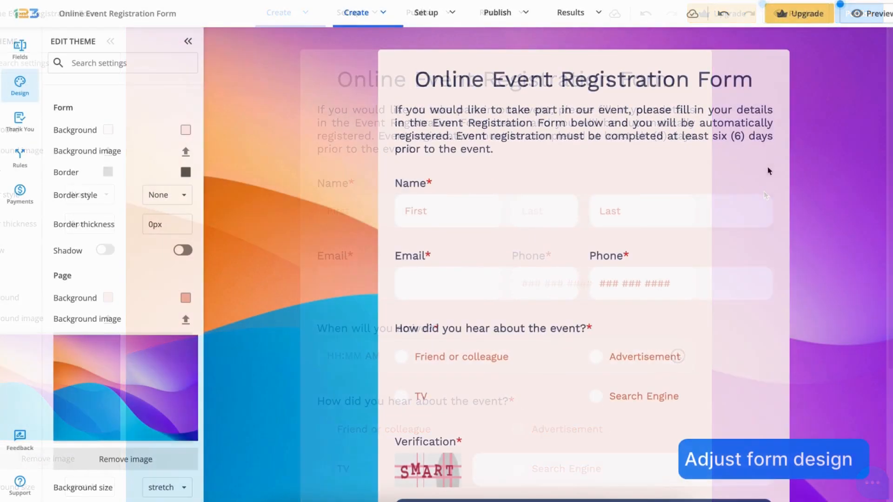
{"action": "scroll", "coordinate": [127, 206], "scroll_direction": "up", "scroll_amount": 4}
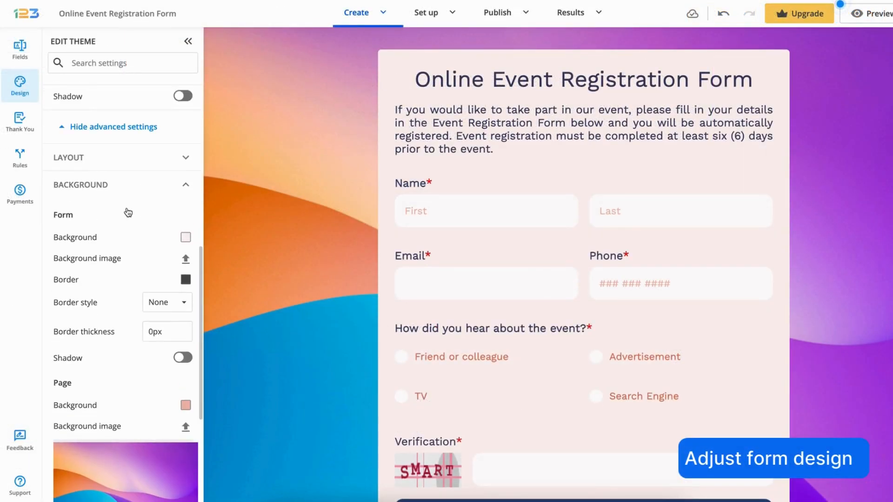
{"action": "left_click", "coordinate": [184, 159]}
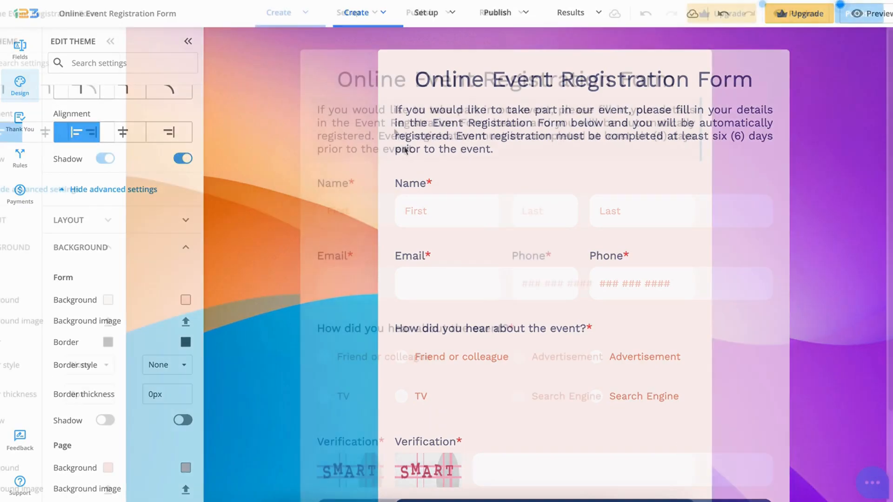
Step: Set the font size of the introductory text below the form title to instructions size
{"action": "left_click", "coordinate": [473, 134]}
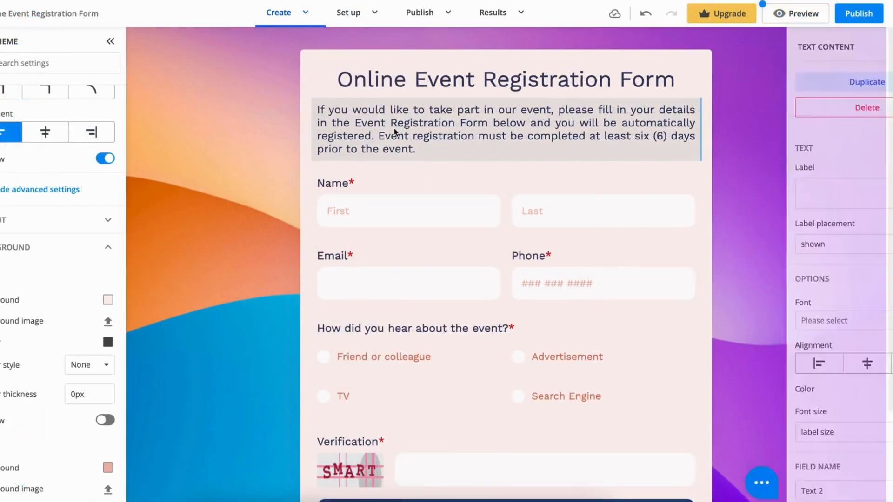
{"action": "scroll", "coordinate": [828, 288], "scroll_direction": "down", "scroll_amount": 2}
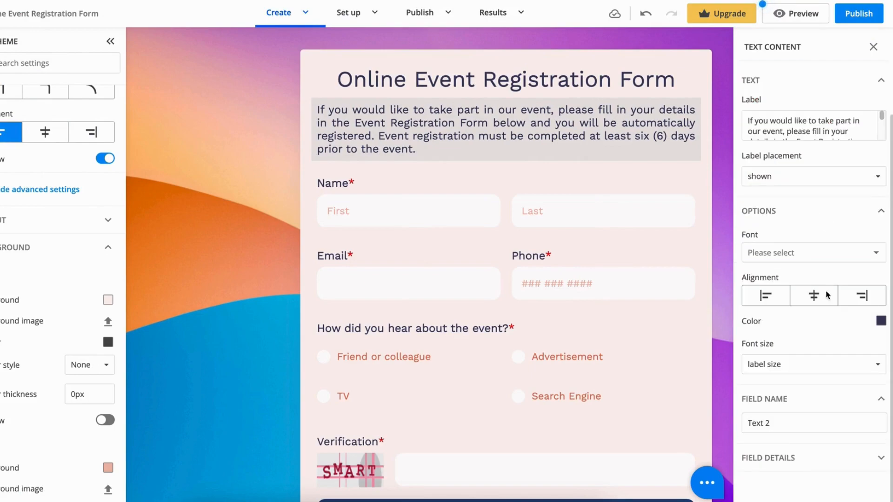
{"action": "left_click", "coordinate": [815, 358]}
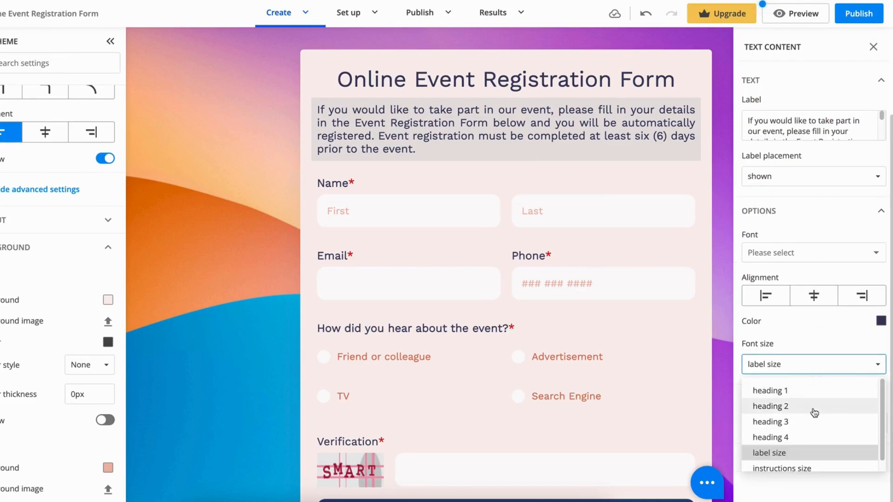
{"action": "left_click", "coordinate": [806, 459]}
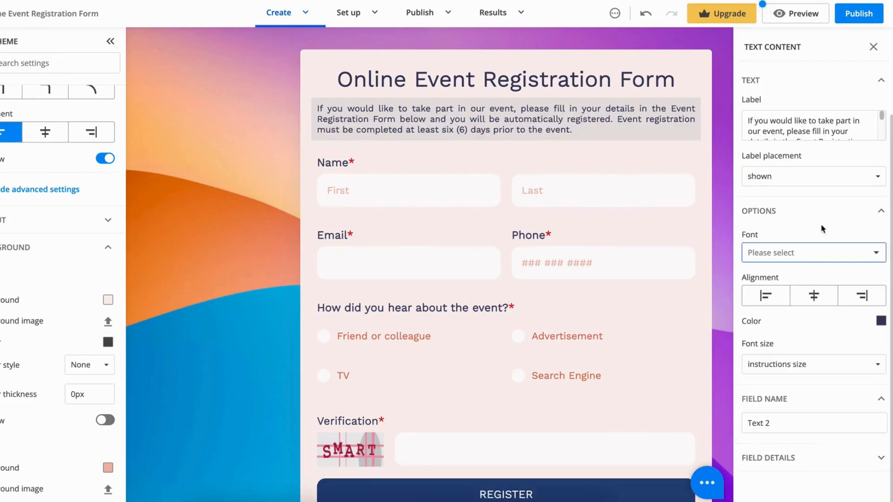
{"action": "left_click", "coordinate": [873, 47]}
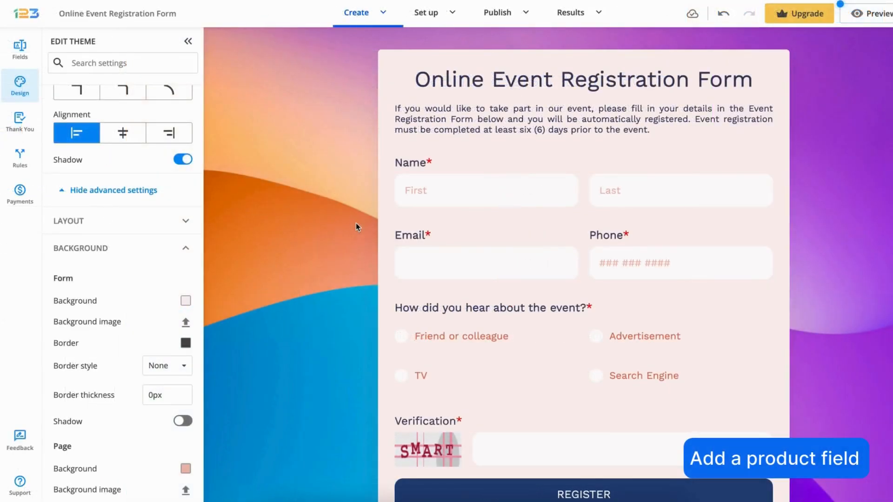
Step: Add a Product / Service field above the verification field and name the product "Tier 1 Package"
{"action": "left_click", "coordinate": [21, 48]}
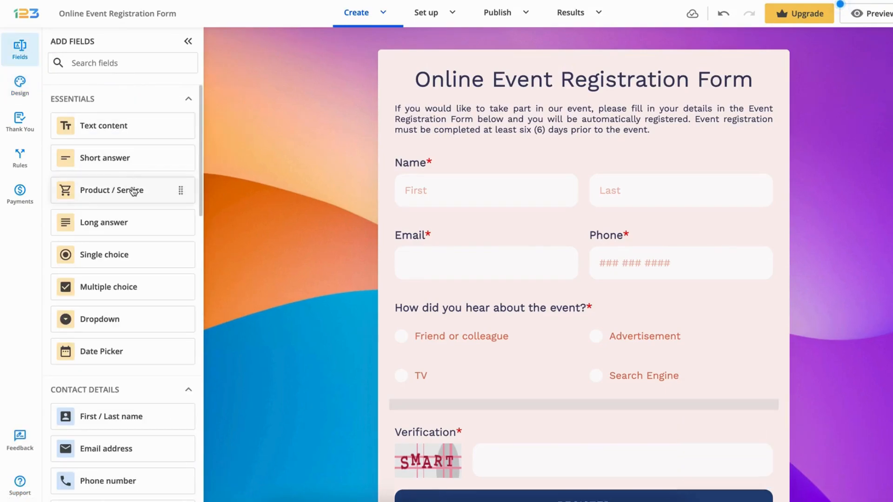
{"action": "left_click", "coordinate": [164, 196]}
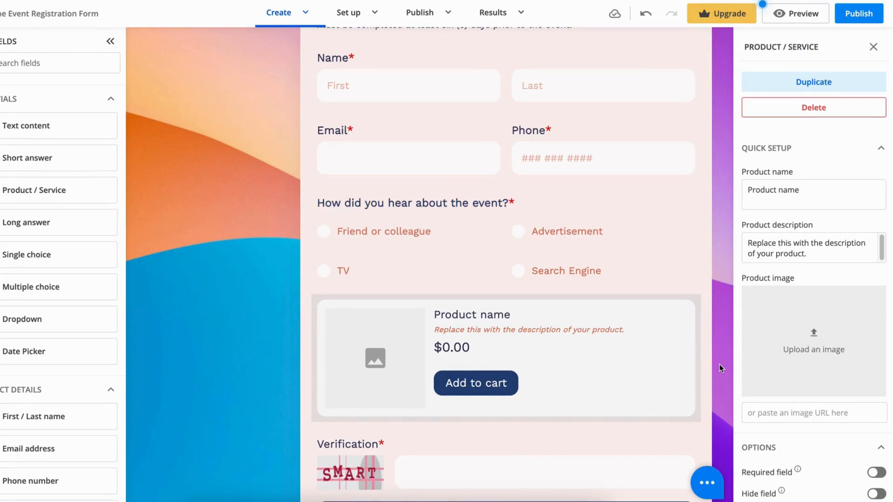
{"action": "triple_click", "coordinate": [821, 192]}
{"action": "type", "text": "Tier 1 Package"}
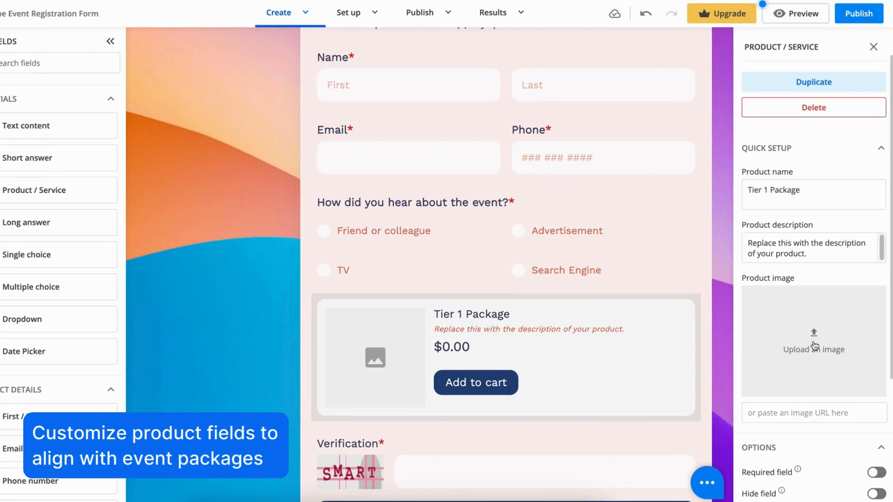
Step: Upload the gift box image with the red ribbon for the Tier 1 Package and set its price to 120
{"action": "left_click", "coordinate": [814, 335]}
{"action": "left_click", "coordinate": [338, 165]}
{"action": "left_click", "coordinate": [609, 346]}
{"action": "scroll", "coordinate": [814, 279], "scroll_direction": "down", "scroll_amount": 4}
{"action": "left_click", "coordinate": [861, 376]}
{"action": "type", "text": "120"}
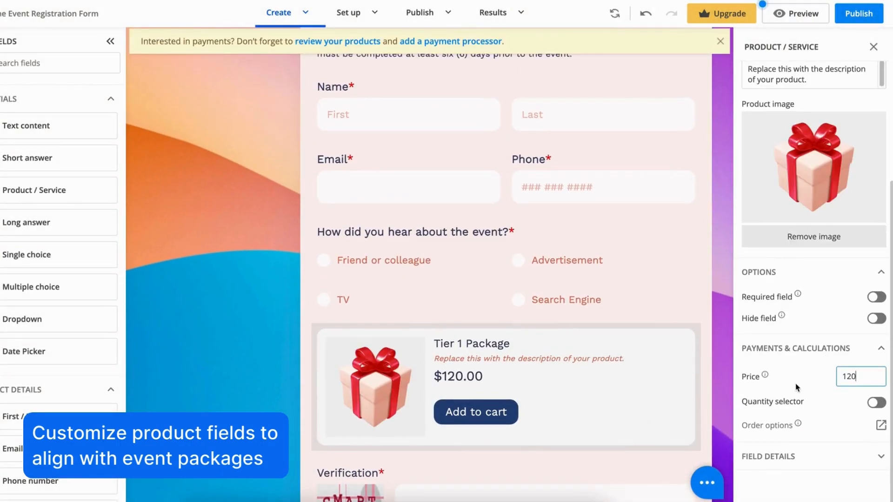
Step: Duplicate the Tier 1 Package product field and rename the copy "Tier 2 Package"
{"action": "scroll", "coordinate": [800, 279], "scroll_direction": "up", "scroll_amount": 4}
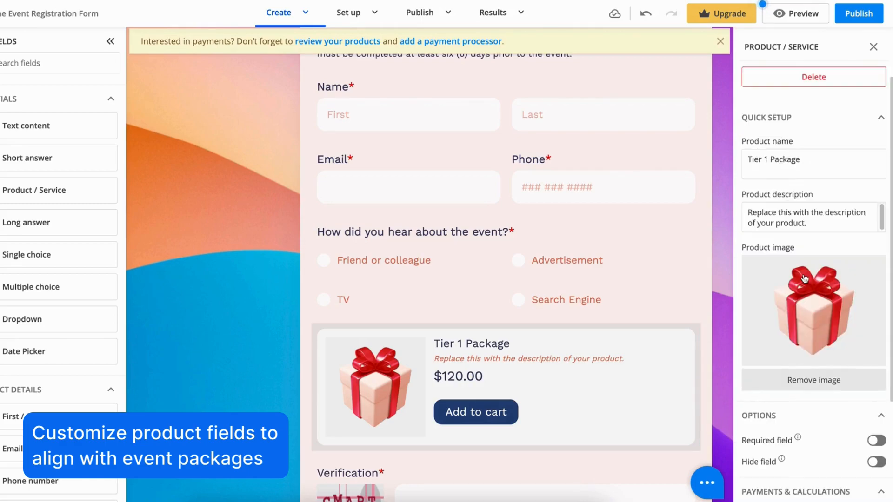
{"action": "left_click", "coordinate": [816, 90]}
{"action": "scroll", "coordinate": [600, 266], "scroll_direction": "down", "scroll_amount": 4}
{"action": "left_click", "coordinate": [840, 192]}
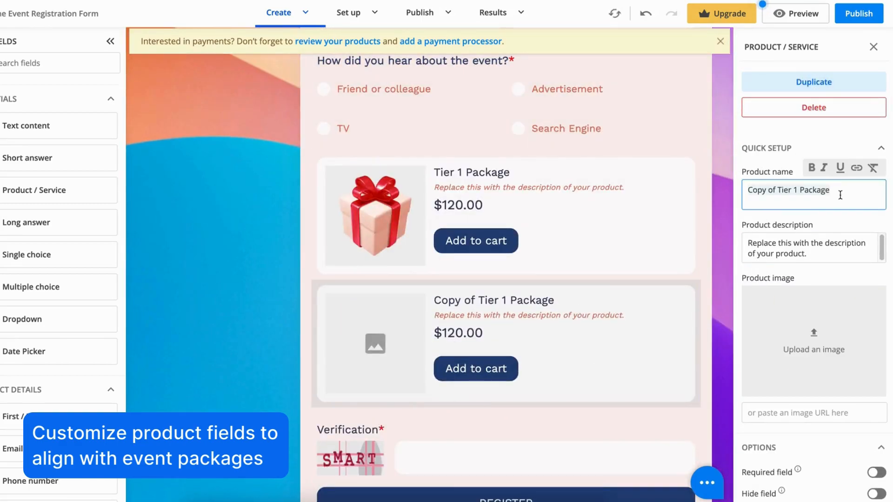
{"action": "left_click_drag", "start_coordinate": [778, 190], "coordinate": [748, 190]}
{"action": "key", "text": "BackSpace"}
{"action": "left_click", "coordinate": [767, 190]}
{"action": "key", "text": "BackSpace"}
{"action": "type", "text": "2"}
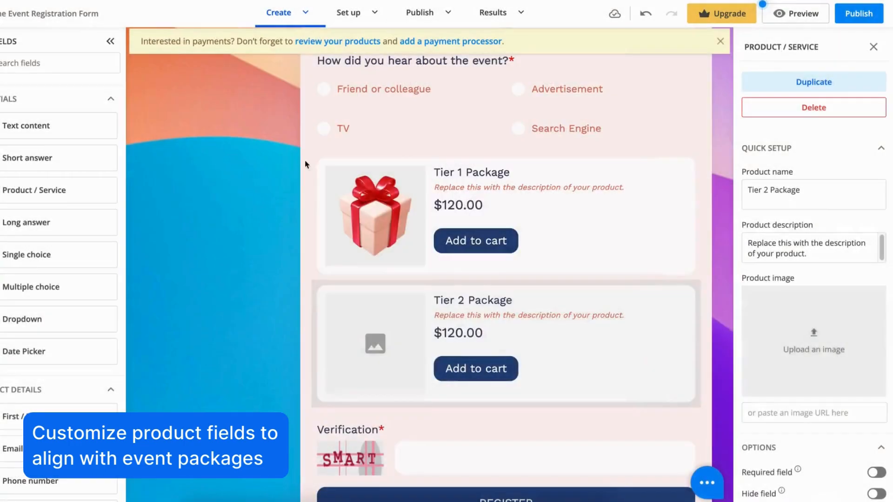
Step: Give the Tier 2 Package the gift box image with the green ribbon and a price of 240
{"action": "scroll", "coordinate": [814, 279], "scroll_direction": "down", "scroll_amount": 4}
{"action": "left_click", "coordinate": [845, 376]}
{"action": "key", "text": "ctrl+a"}
{"action": "key", "text": "BackSpace"}
{"action": "type", "text": "240"}
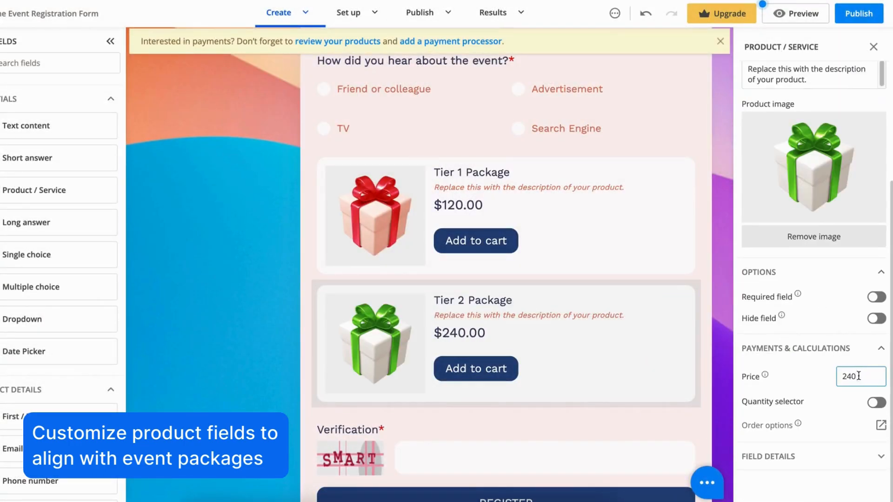
Step: Duplicate the Tier 2 Package product field and rename the copy "Tier 3 Package"
{"action": "scroll", "coordinate": [840, 278], "scroll_direction": "up", "scroll_amount": 4}
{"action": "left_click", "coordinate": [814, 82]}
{"action": "left_click", "coordinate": [832, 191]}
{"action": "key", "text": "ctrl+a"}
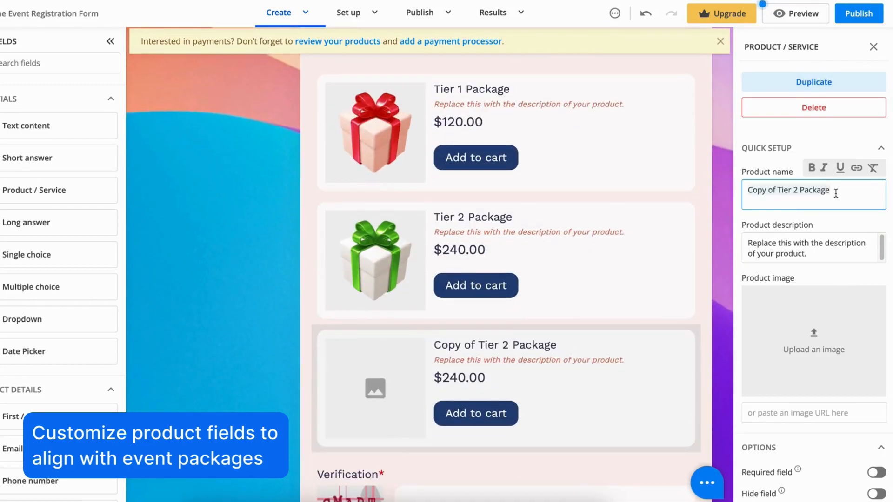
{"action": "type", "text": "Tier 3"}
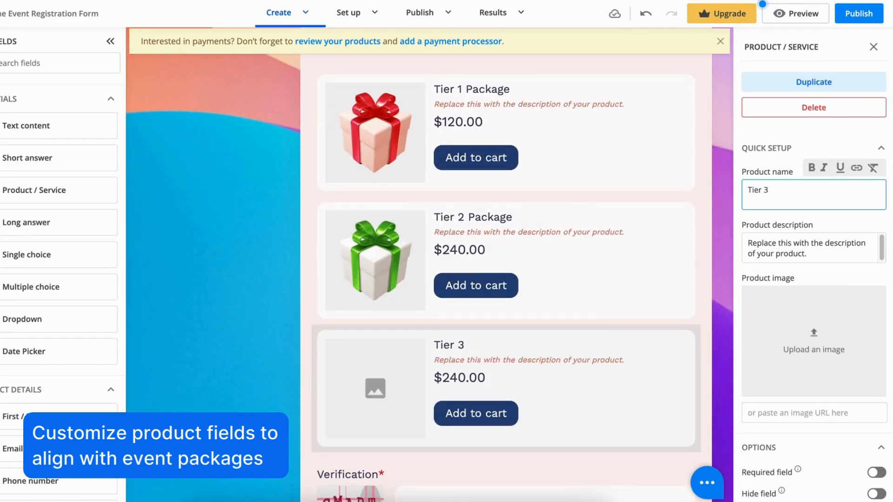
{"action": "type", "text": " Package"}
Step: Upload the gift box image with the blue ribbon for the Tier 3 Package and set its price to 400
{"action": "left_click", "coordinate": [814, 342]}
{"action": "left_click", "coordinate": [326, 142]}
{"action": "left_click", "coordinate": [607, 345]}
{"action": "scroll", "coordinate": [851, 375], "scroll_direction": "down", "scroll_amount": 4}
{"action": "double_click", "coordinate": [851, 376]}
{"action": "type", "text": "400"}
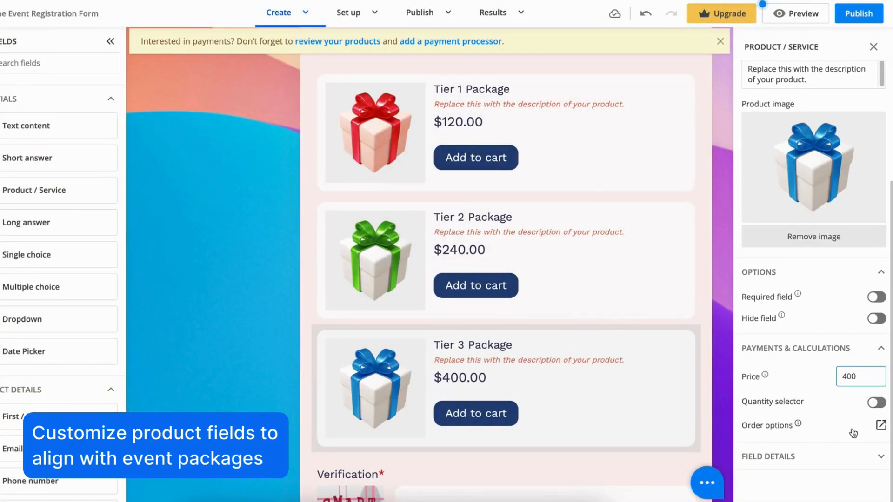
{"action": "scroll", "coordinate": [852, 426], "scroll_direction": "up", "scroll_amount": 5}
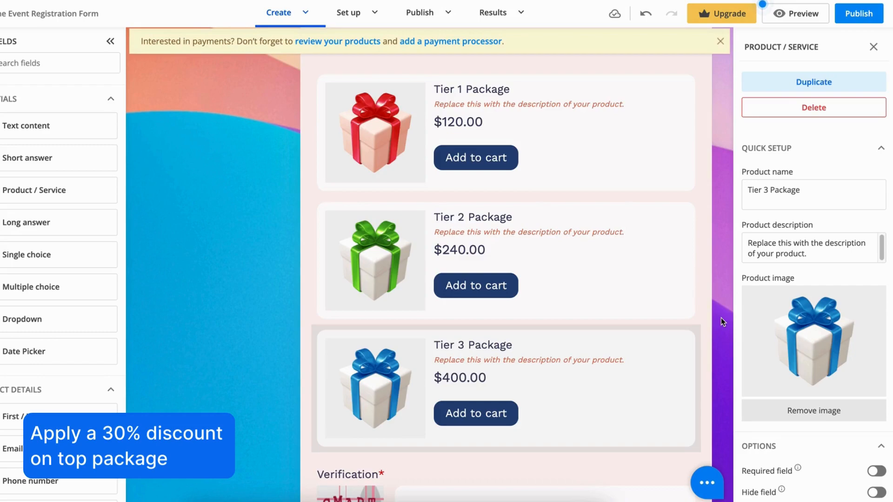
Step: Apply a 30% discount to the Tier 3 Package in the product order options and save them
{"action": "left_click", "coordinate": [341, 42]}
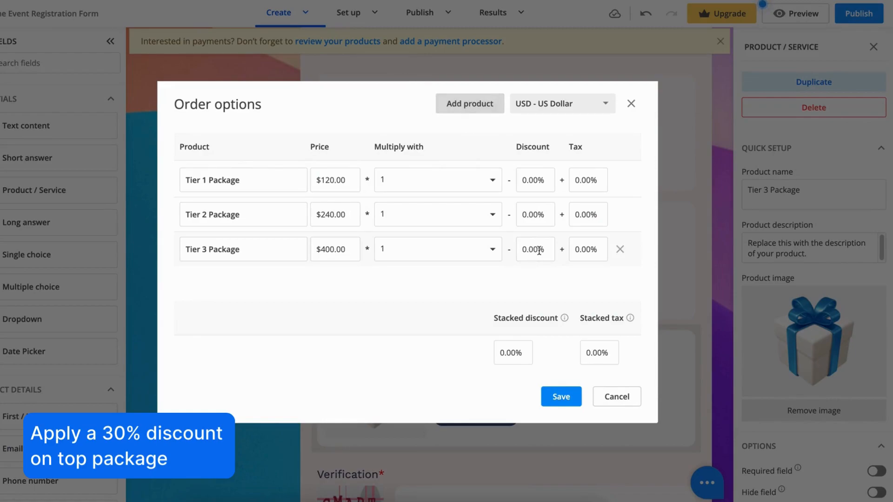
{"action": "left_click_drag", "start_coordinate": [539, 250], "coordinate": [512, 251]}
{"action": "type", "text": "30"}
{"action": "left_click", "coordinate": [563, 286]}
{"action": "left_click", "coordinate": [562, 397]}
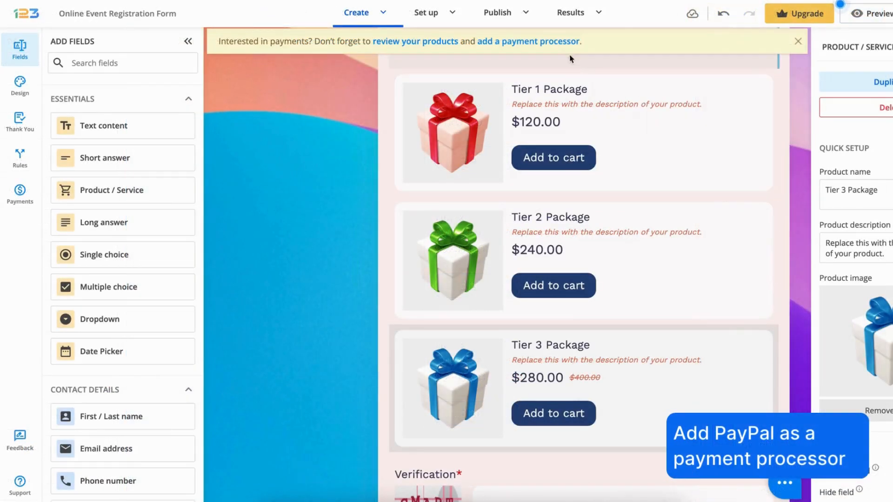
Step: Add PayPal as a payment processor for the form and enable it
{"action": "left_click", "coordinate": [552, 42]}
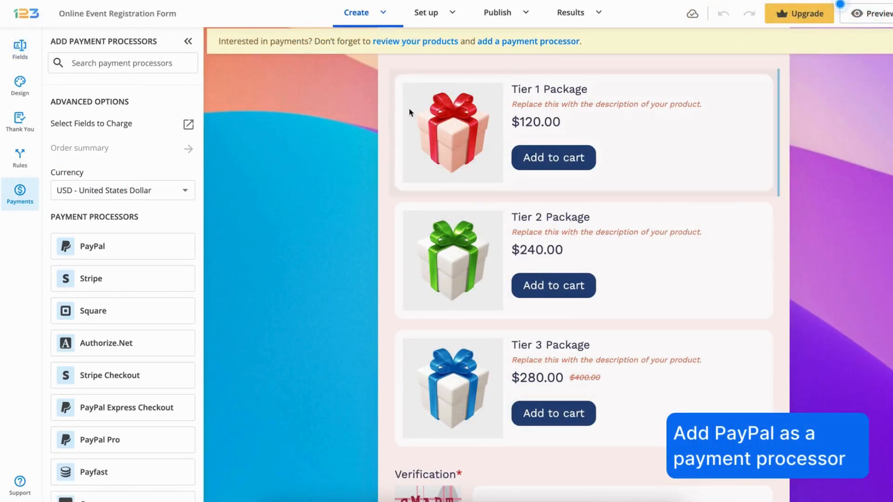
{"action": "left_click", "coordinate": [159, 253]}
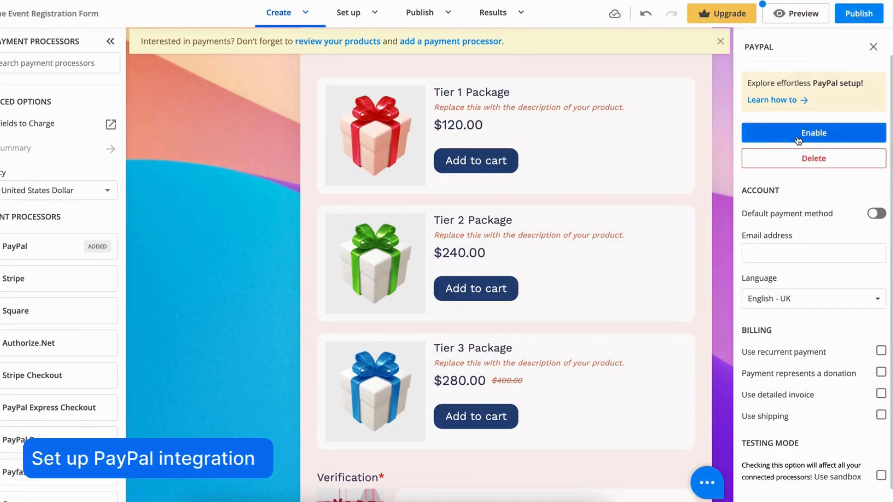
{"action": "left_click", "coordinate": [798, 135]}
Step: Enter the PayPal account's email address and turn on sandbox testing mode
{"action": "left_click", "coordinate": [817, 201]}
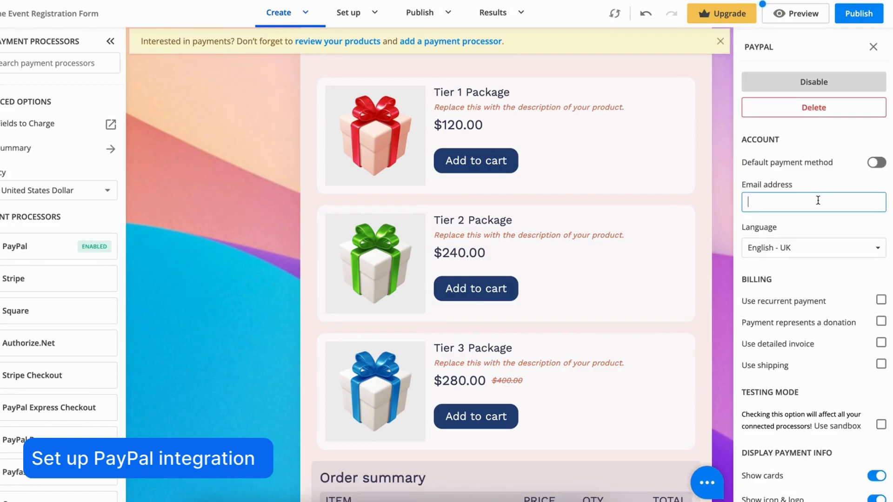
{"action": "key", "text": "ctrl+v"}
{"action": "left_click", "coordinate": [831, 244]}
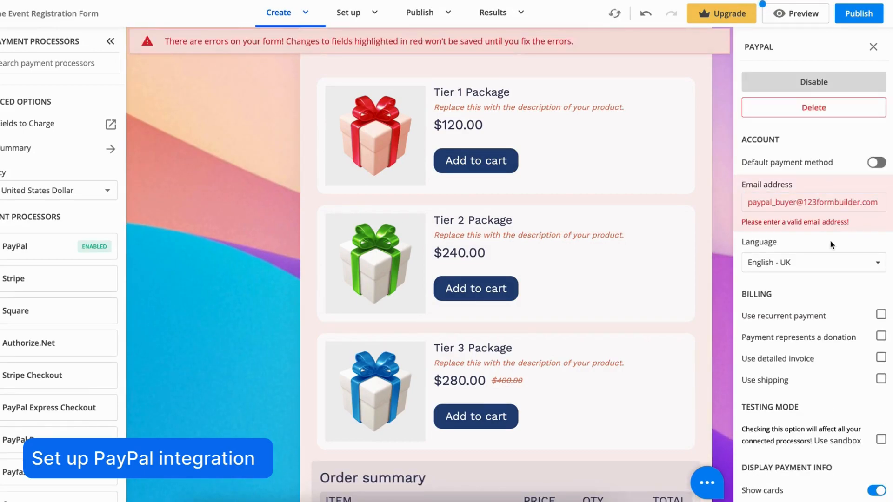
{"action": "scroll", "coordinate": [832, 243], "scroll_direction": "down", "scroll_amount": 3}
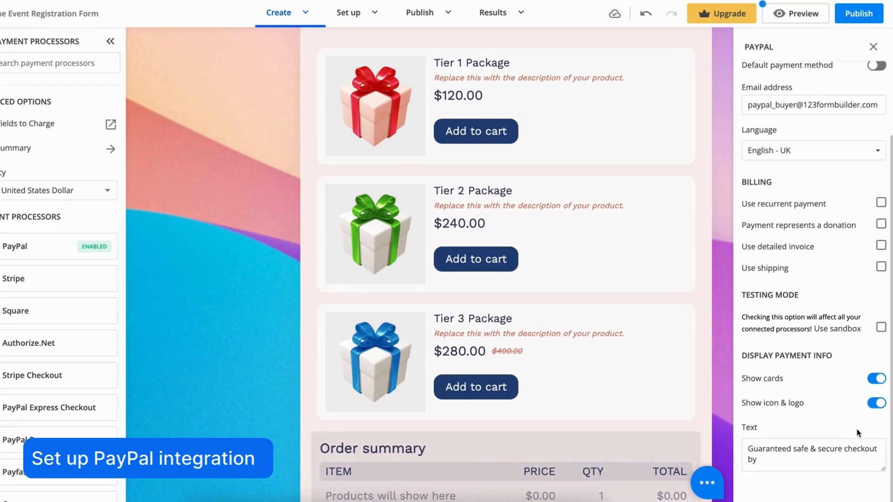
{"action": "left_click", "coordinate": [882, 328]}
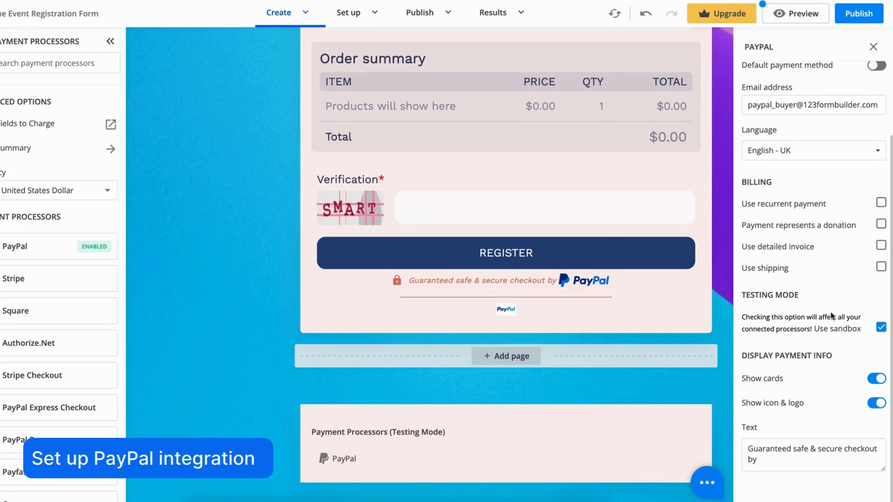
Step: Preview the form and fill in the test registrant's first and last name, email address and phone number
{"action": "scroll", "coordinate": [832, 316], "scroll_direction": "up", "scroll_amount": 2}
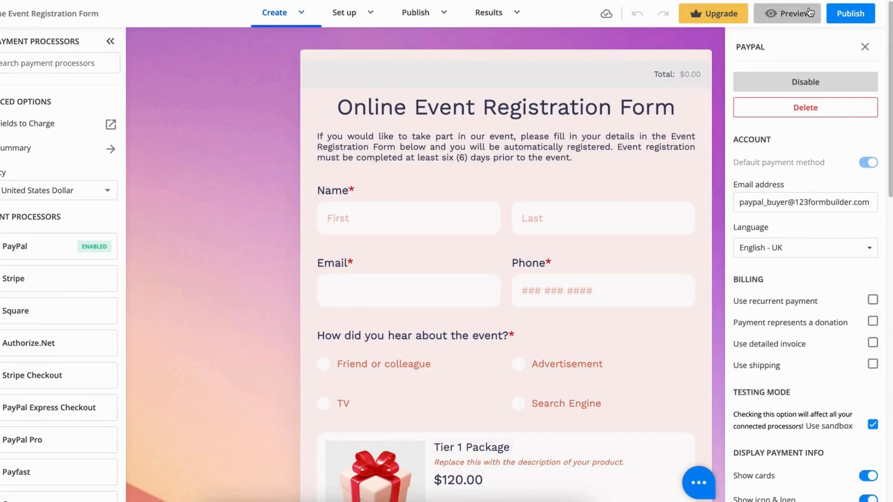
{"action": "left_click", "coordinate": [810, 13]}
{"action": "left_click", "coordinate": [335, 187]}
{"action": "type", "text": "Jack"}
{"action": "key", "text": "Tab"}
{"action": "key", "text": "ctrl+v"}
{"action": "key", "text": "Tab"}
{"action": "type", "text": "555 555 5"}
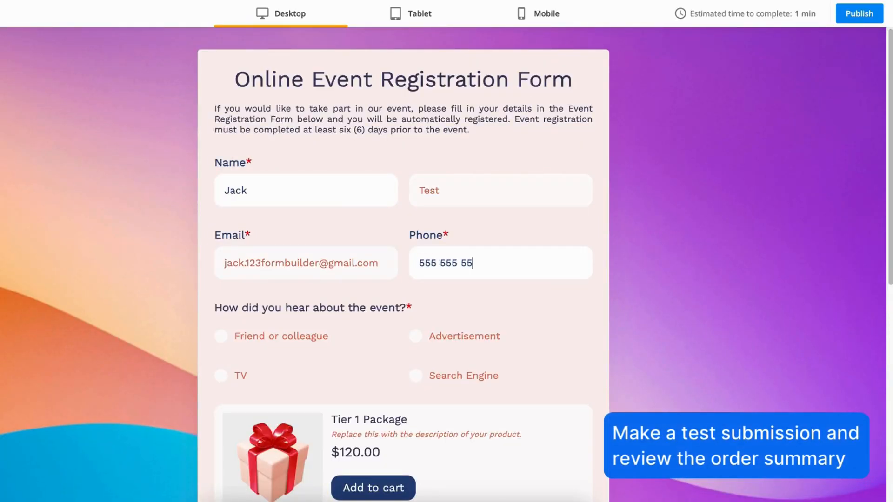
Step: Choose "Friend or colleague" as how the event was heard about, and add the Tier 1 and Tier 3 Packages to the cart
{"action": "scroll", "coordinate": [283, 281], "scroll_direction": "down", "scroll_amount": 1}
{"action": "left_click", "coordinate": [283, 280]}
{"action": "scroll", "coordinate": [395, 238], "scroll_direction": "down", "scroll_amount": 4}
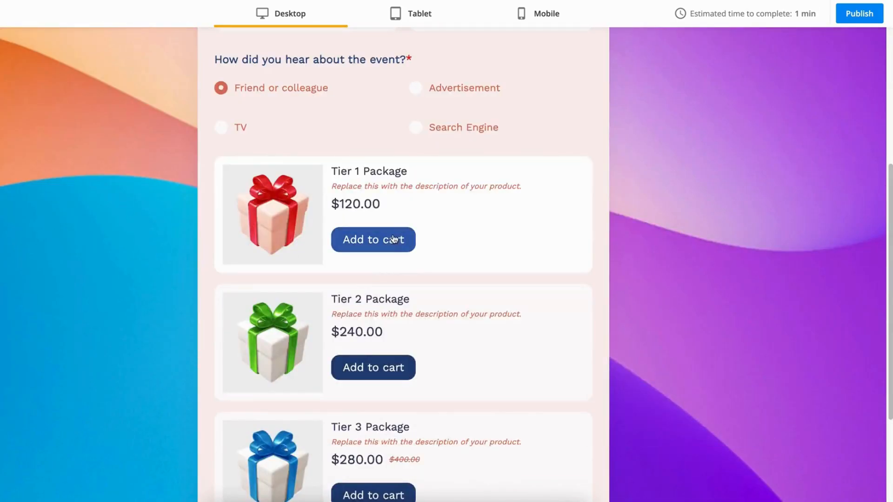
{"action": "left_click", "coordinate": [395, 238]}
{"action": "scroll", "coordinate": [478, 249], "scroll_direction": "down", "scroll_amount": 4}
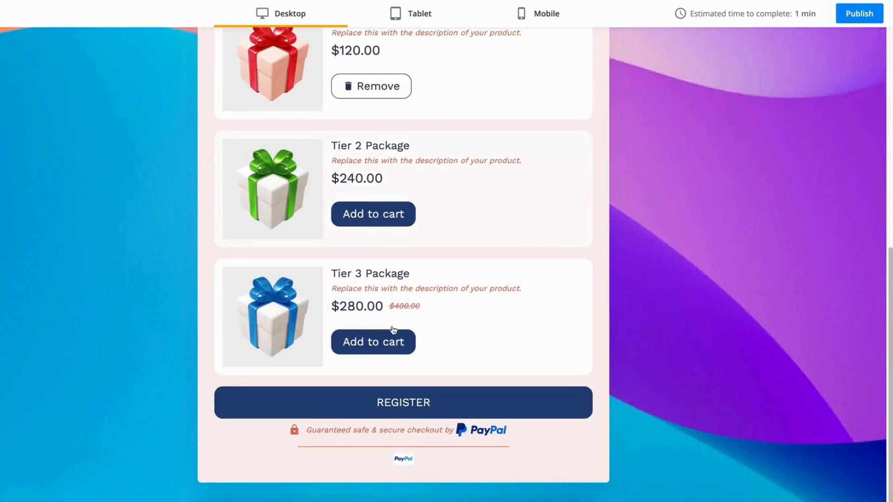
{"action": "left_click", "coordinate": [368, 345]}
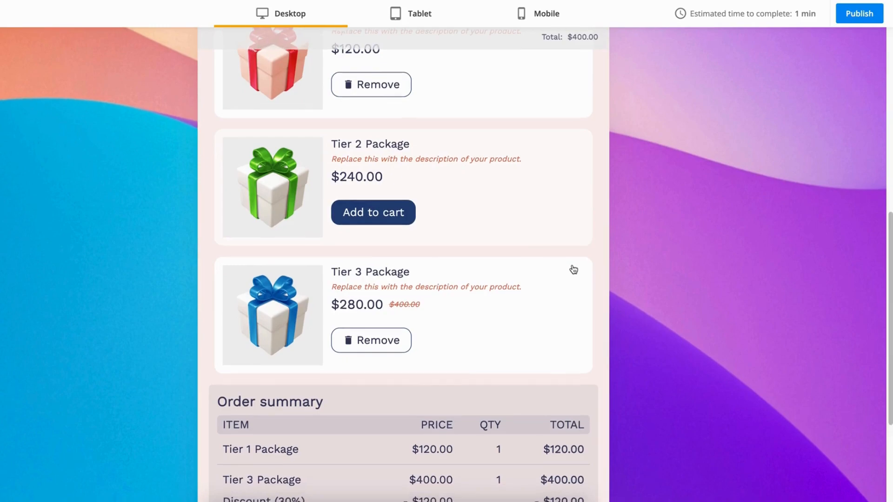
Step: Review the order summary and submit the test registration
{"action": "scroll", "coordinate": [575, 269], "scroll_direction": "down", "scroll_amount": 3}
{"action": "scroll", "coordinate": [581, 267], "scroll_direction": "down", "scroll_amount": 1}
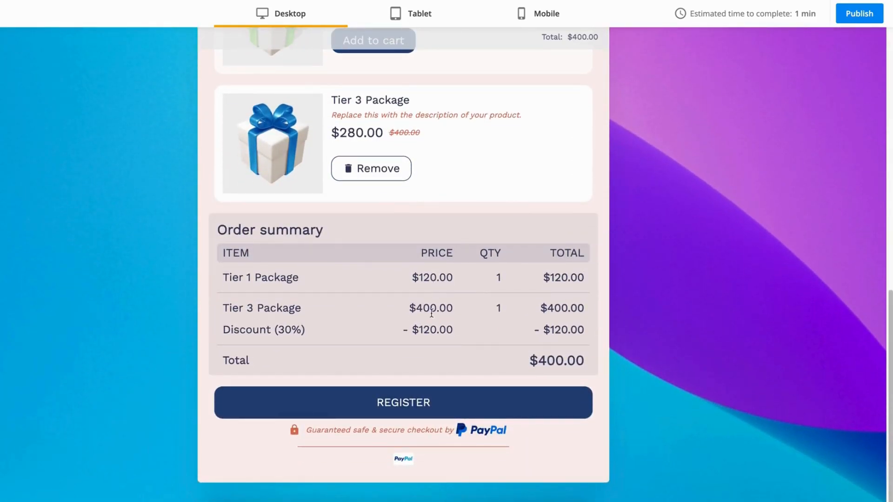
{"action": "left_click", "coordinate": [505, 408]}
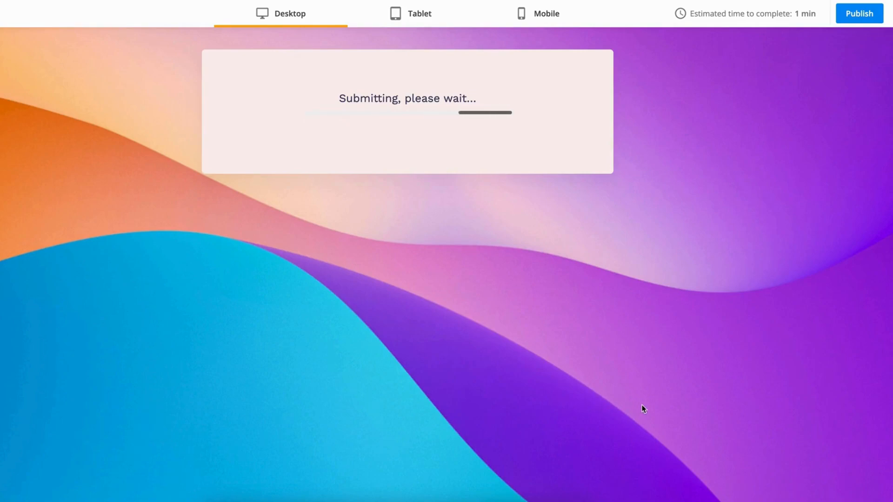